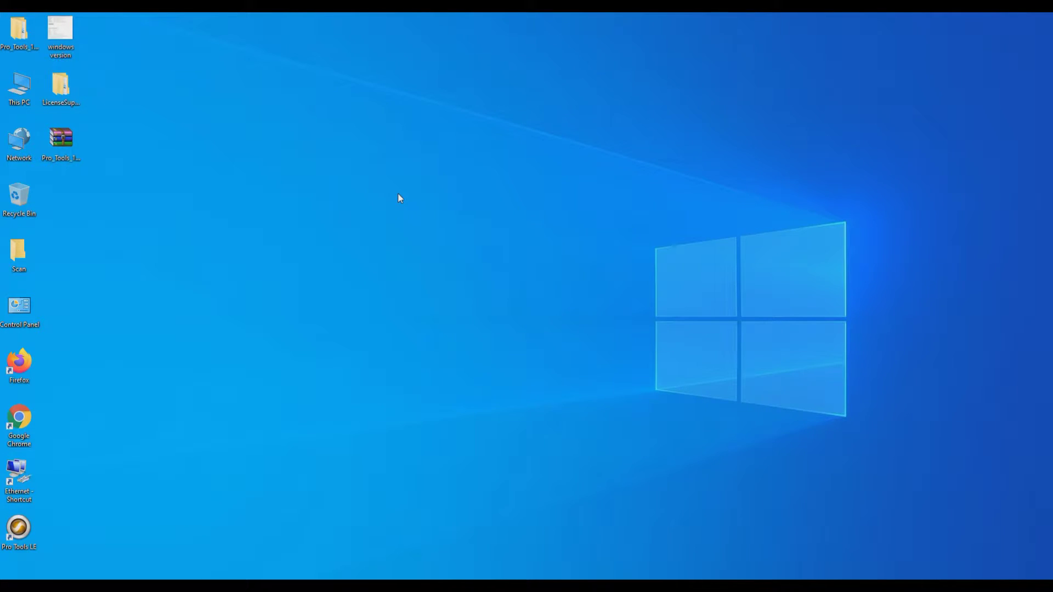
Run Setup from the Pro Tools folder inside the desktop's Pro_Tools_10.3.10_Win folder and start the Pro Tools installation.
right_click(423, 203)
left_click(463, 238)
double_click(18, 28)
double_click(373, 130)
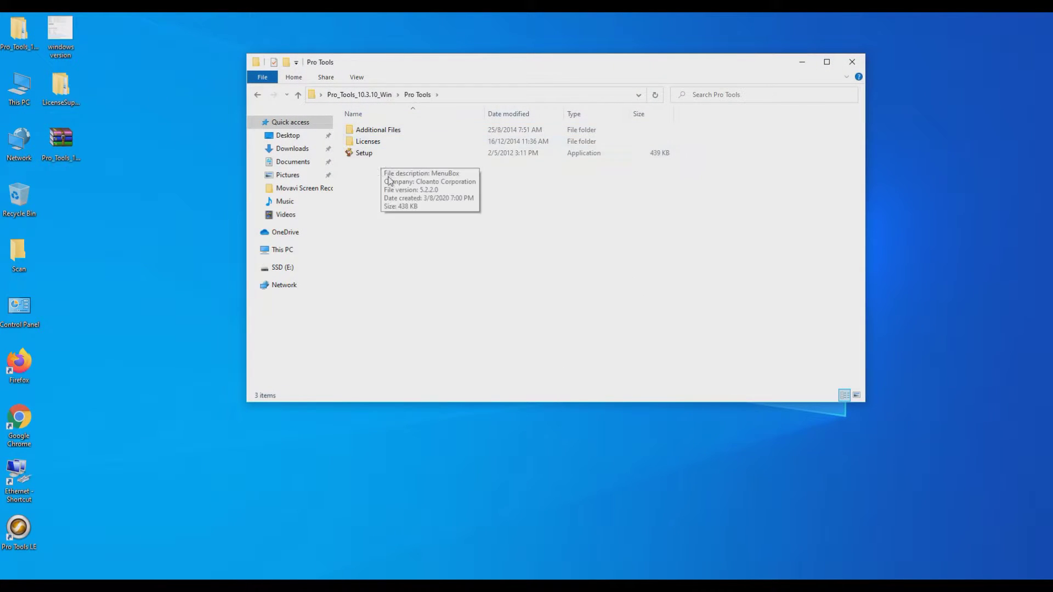
double_click(363, 153)
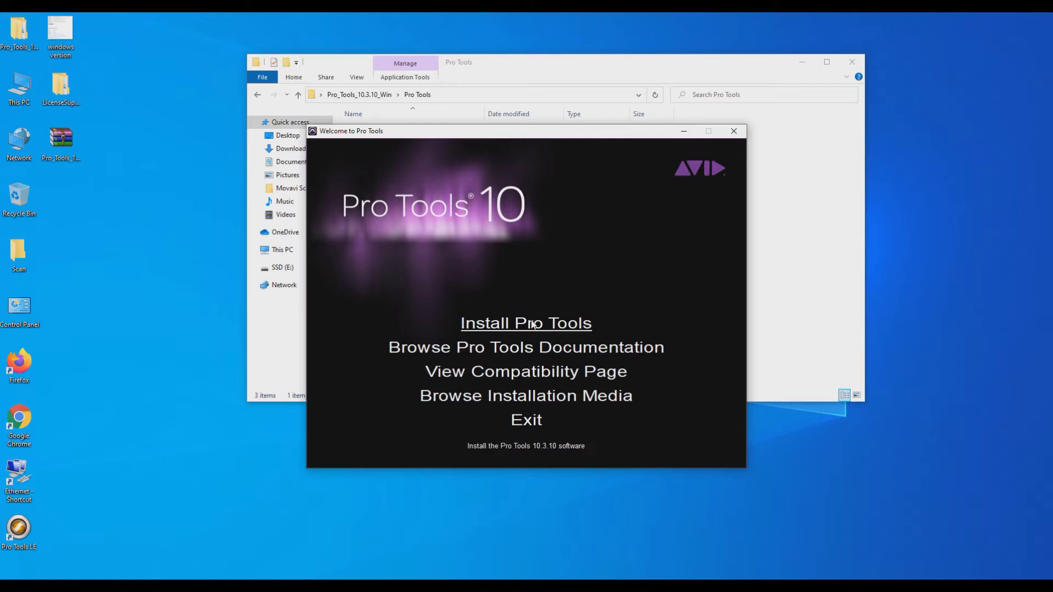
left_click(532, 324)
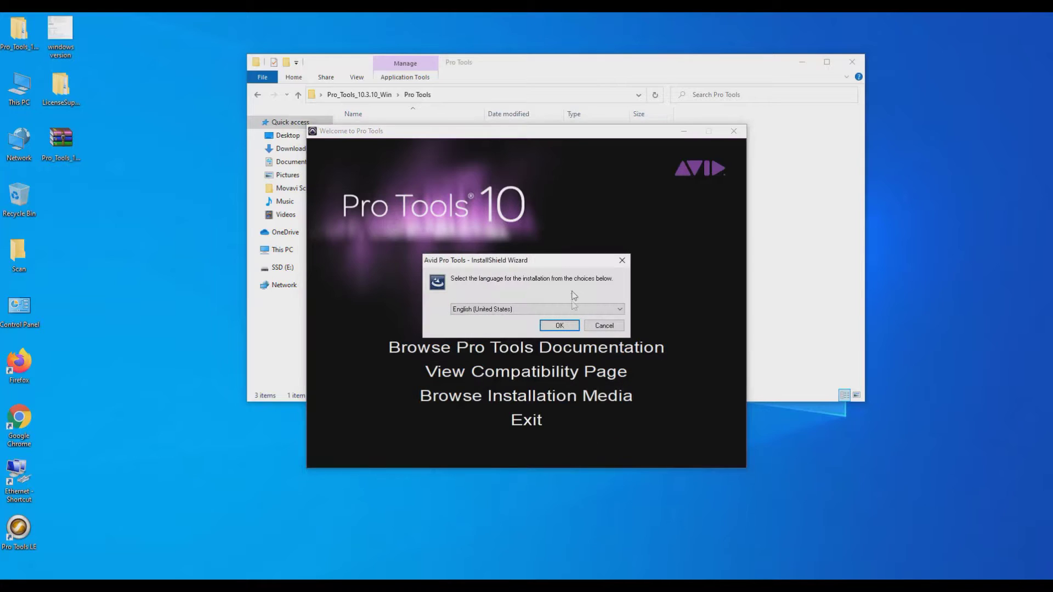
Accept English (United States) as the installation language and install the prerequisites, including the PACE Anti-Piracy device software.
left_click(570, 326)
left_click(573, 385)
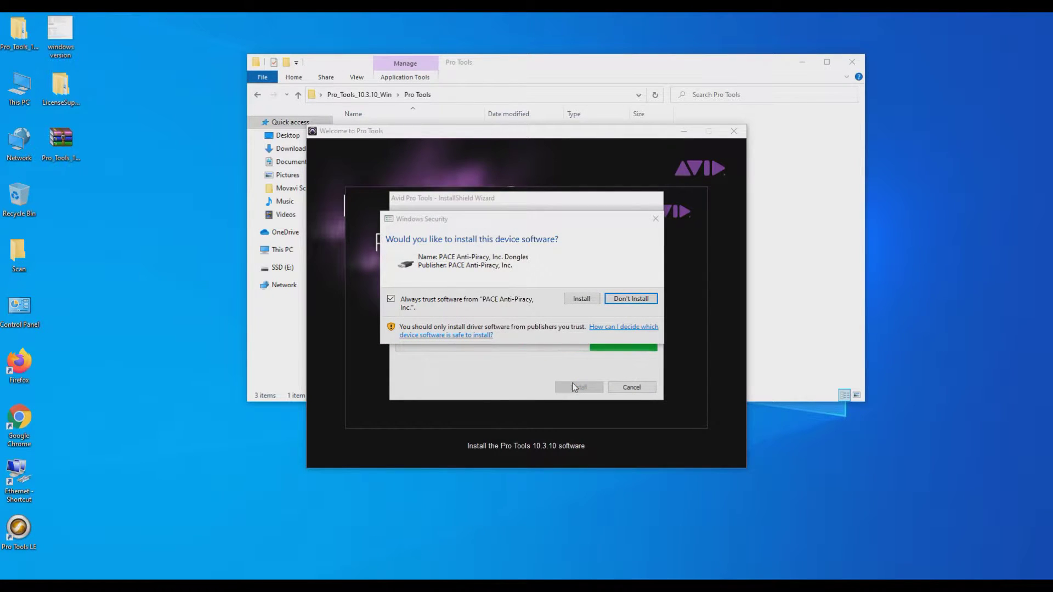
left_click(588, 301)
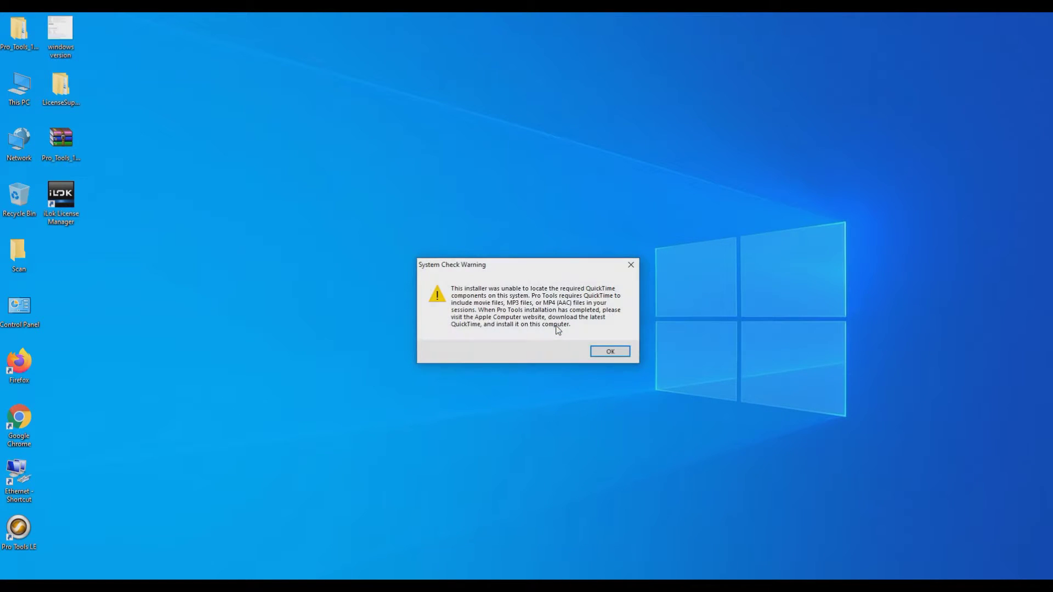
Dismiss the QuickTime system check warning and accept the Avid software license agreement, continuing to the system configuration.
left_click(598, 351)
left_click(581, 389)
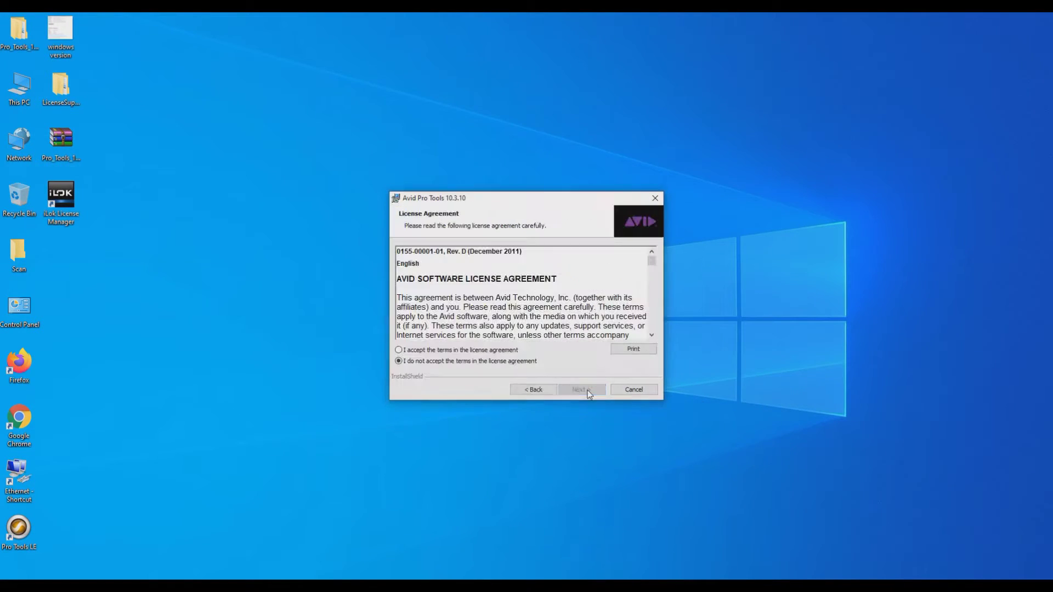
left_click(457, 350)
left_click(579, 389)
left_click(579, 389)
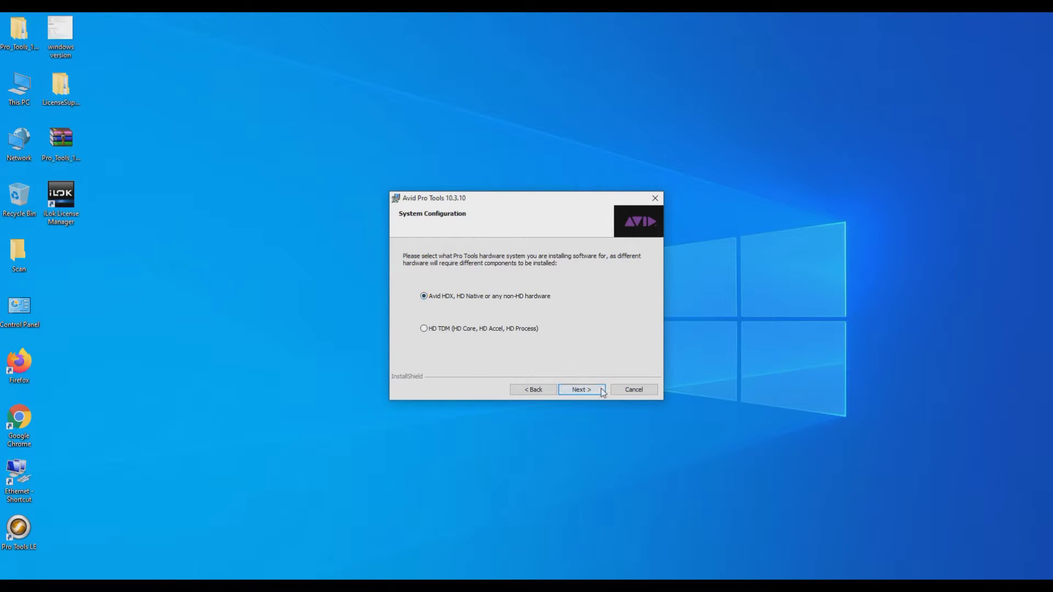
Keep the "Avid HDX, HD Native or any non-HD hardware" configuration and the default Pro Tools features, without the Video Engine.
left_click(602, 391)
left_click(425, 313)
left_click(580, 389)
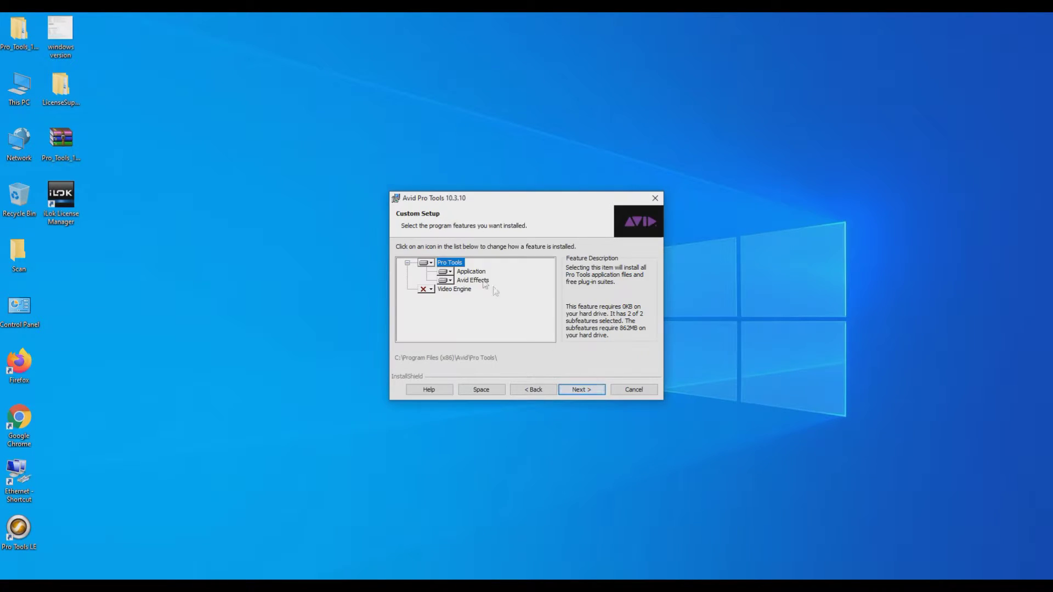
left_click(577, 389)
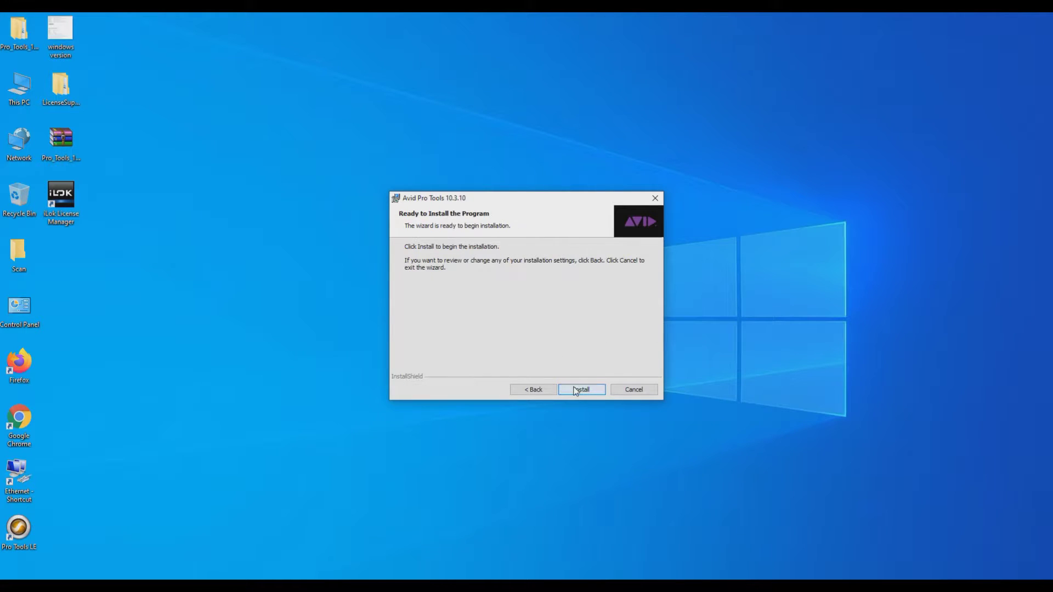
Begin the Avid Pro Tools 10.3.10 installation and allow the Digidesign device software from Avid Technology.
left_click(576, 389)
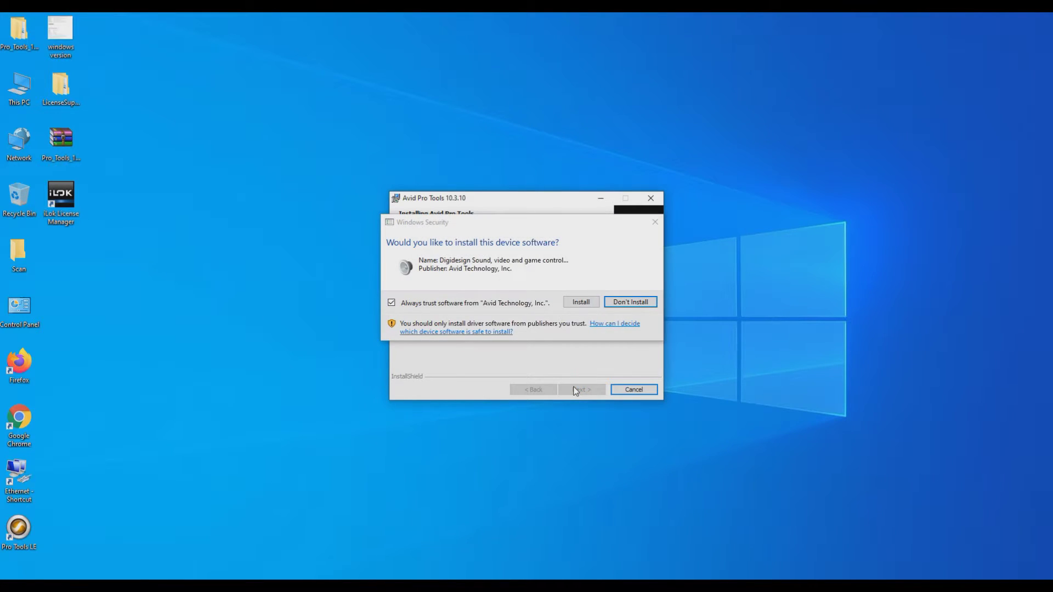
left_click(583, 303)
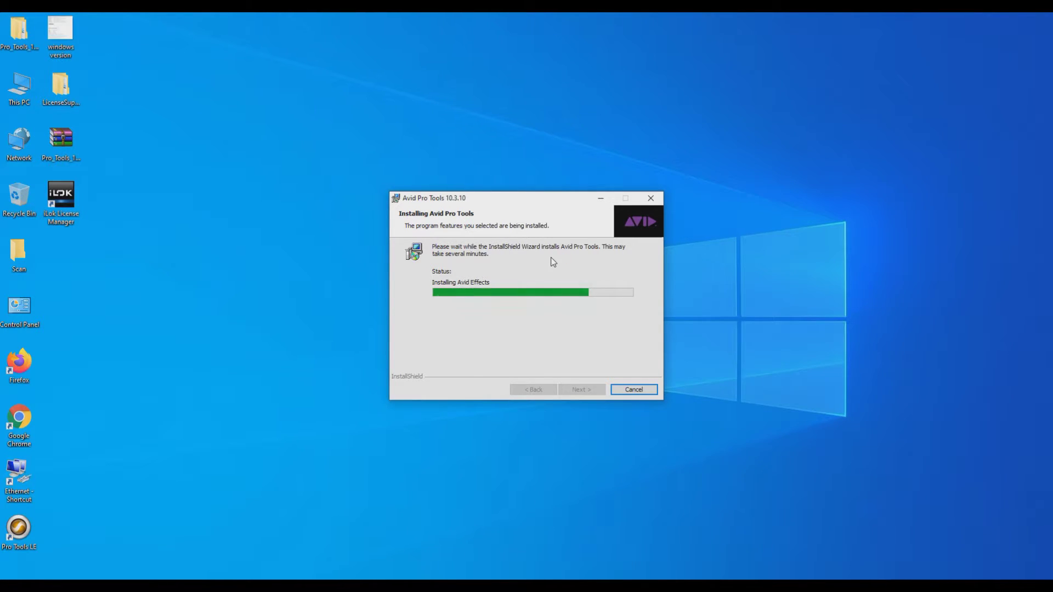
left_click_drag(464, 198, 174, 30)
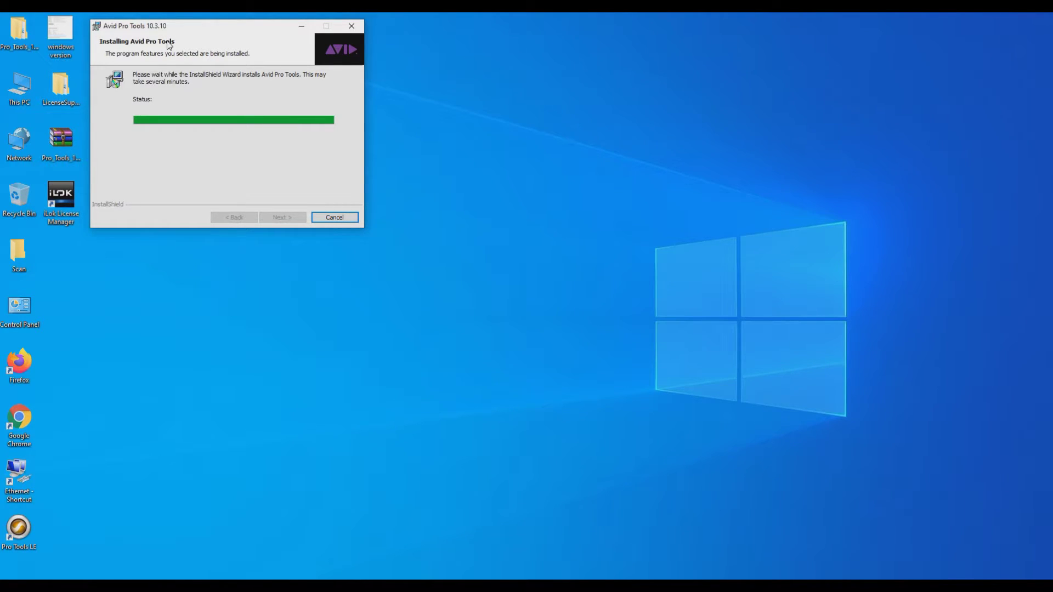
left_click_drag(170, 30, 372, 115)
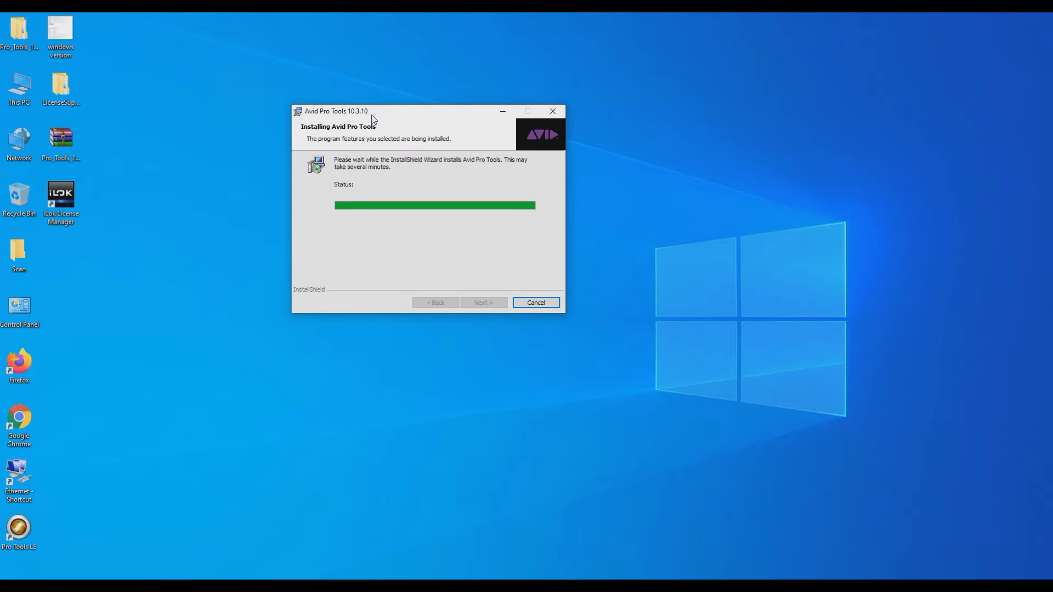
right_click(740, 232)
left_click(768, 266)
right_click(746, 216)
left_click(775, 250)
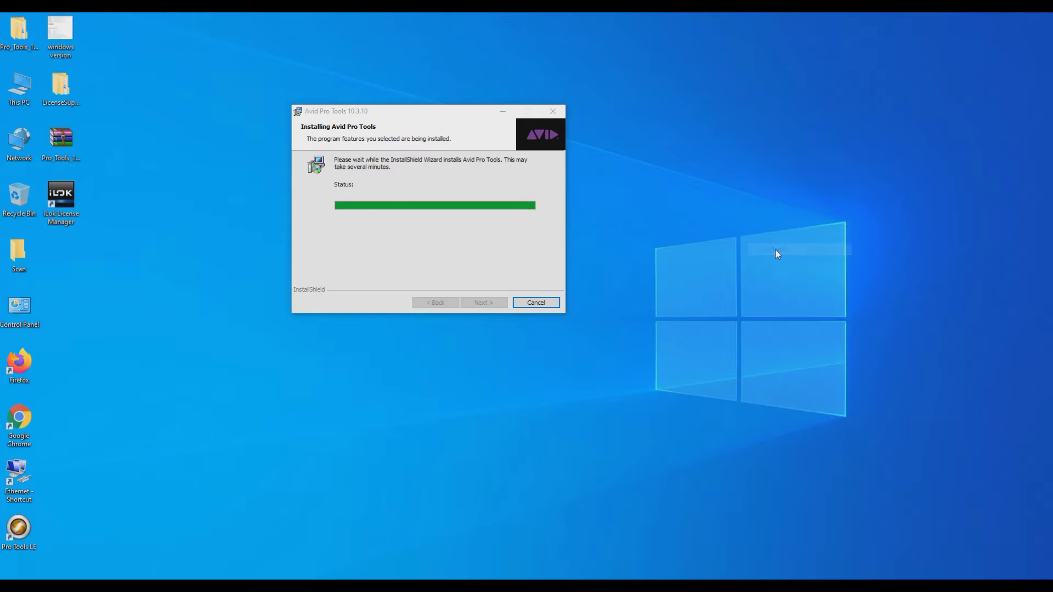
left_click(405, 113)
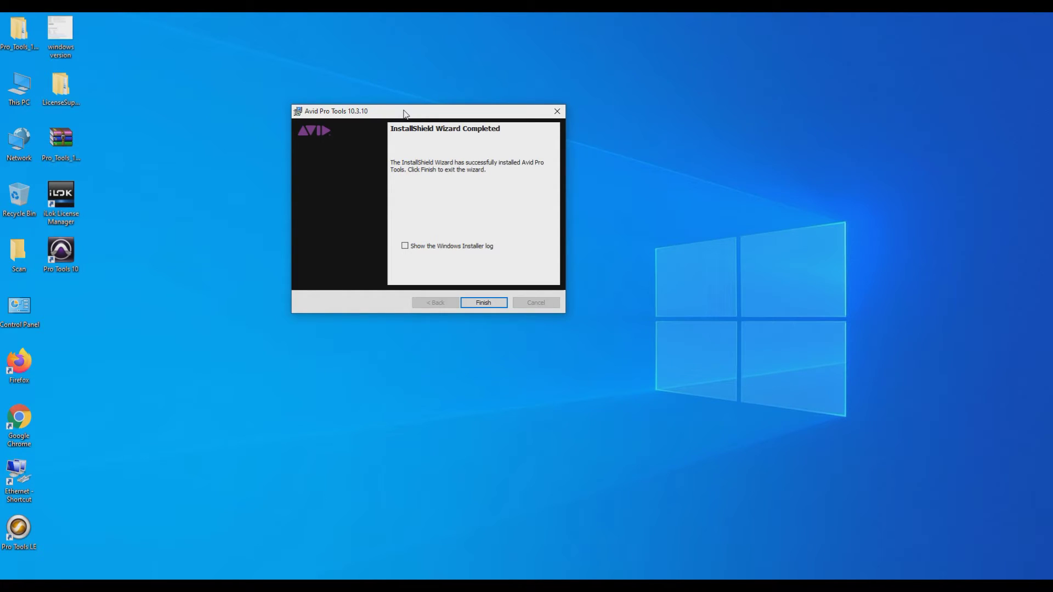
Finish the installation wizard with a system restart and launch Pro Tools 10 from the desktop.
left_click(491, 303)
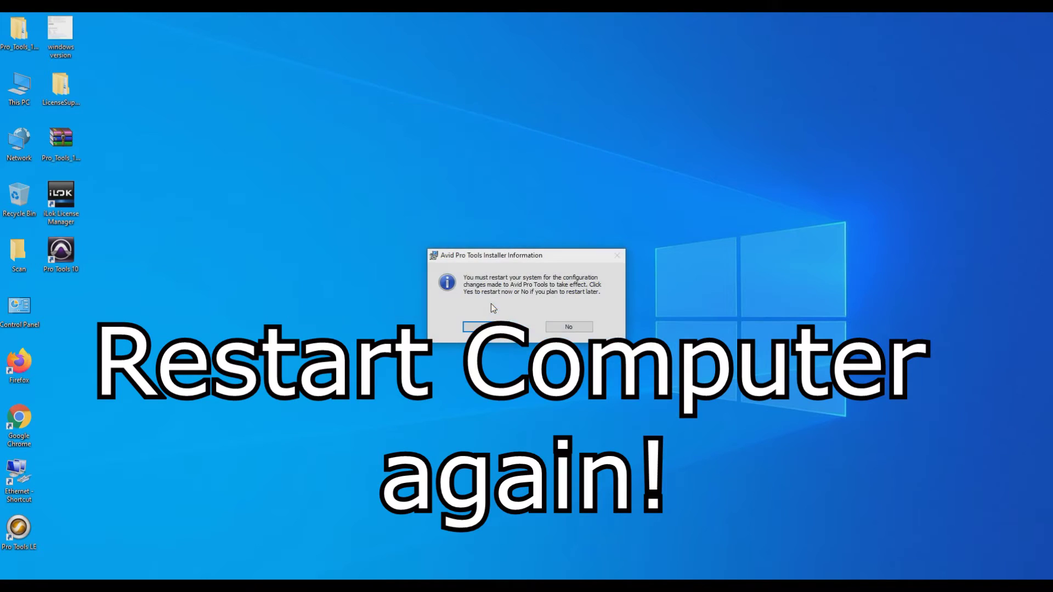
right_click(366, 206)
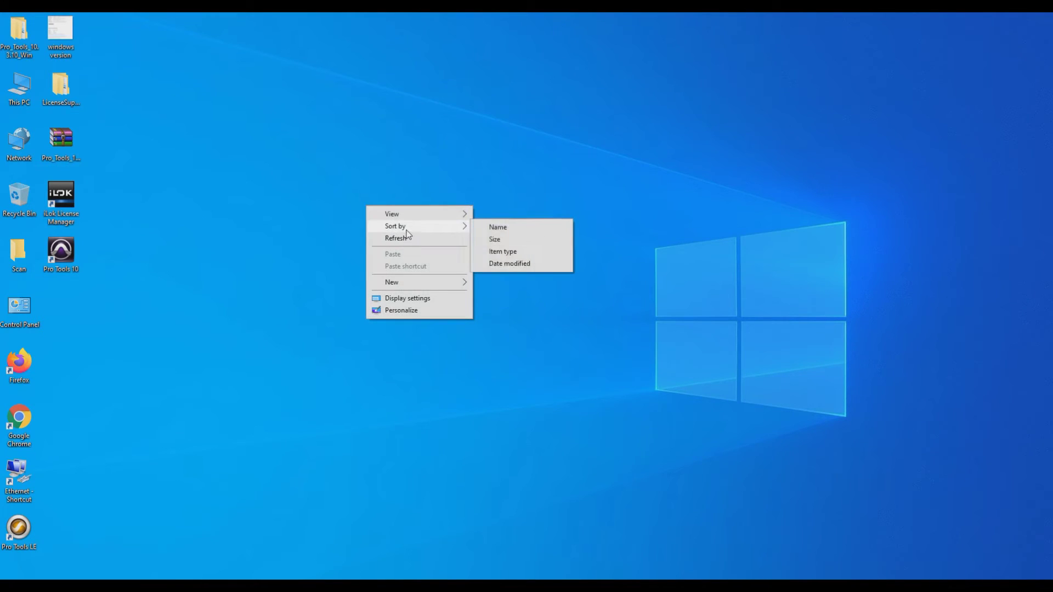
left_click(396, 237)
double_click(75, 248)
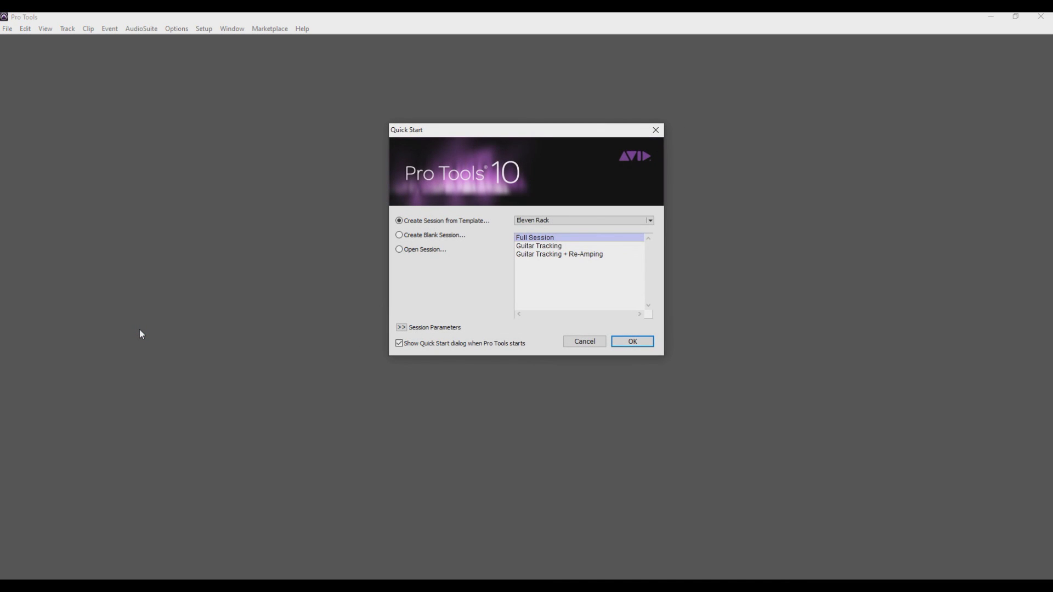
Create a blank session named "test pt10" in the Documents folder.
left_click(439, 233)
left_click(650, 305)
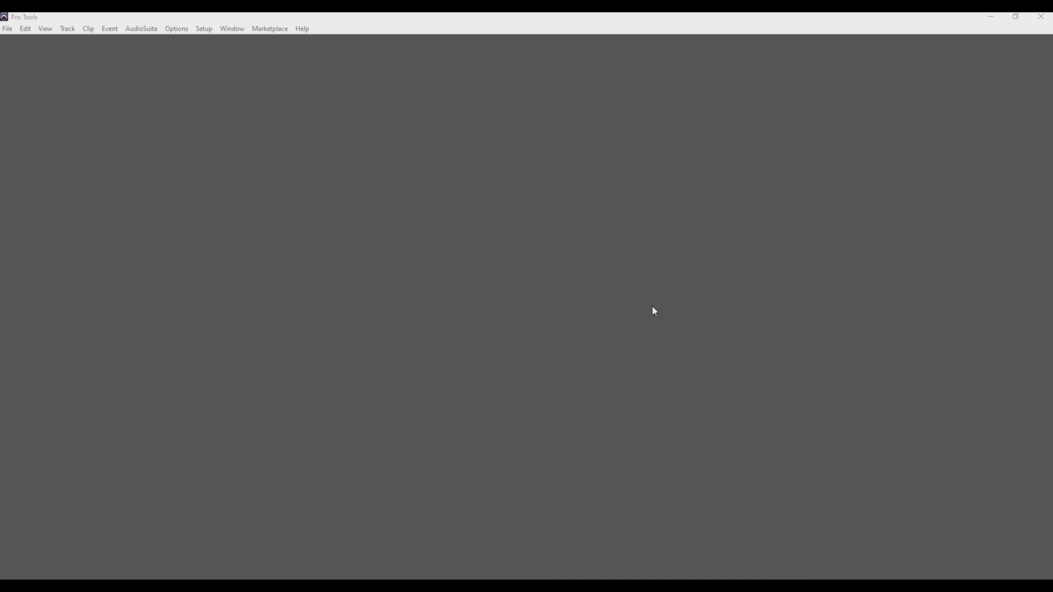
type("test pt")
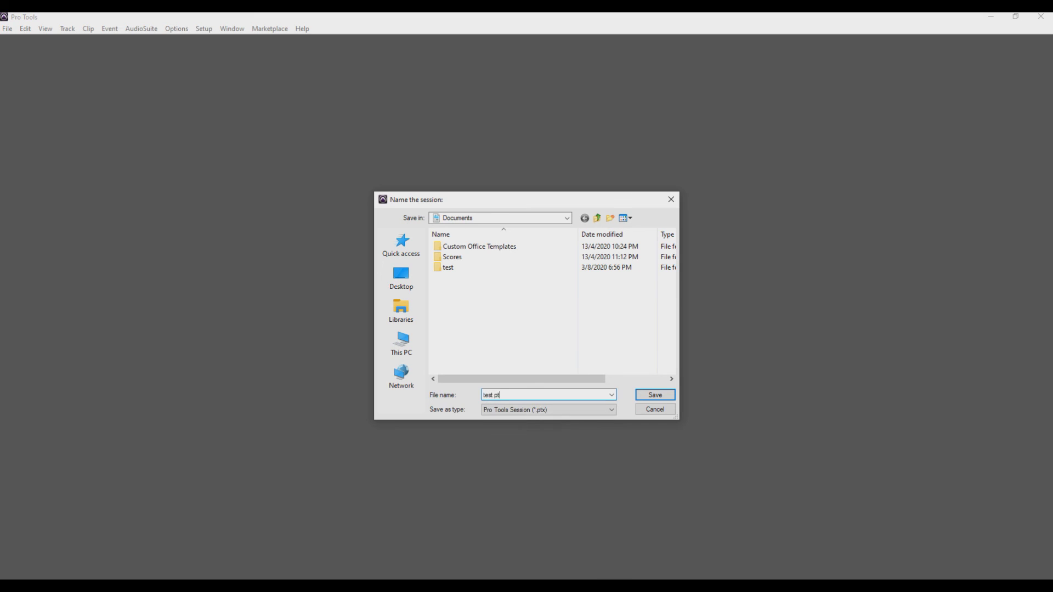
key("Return")
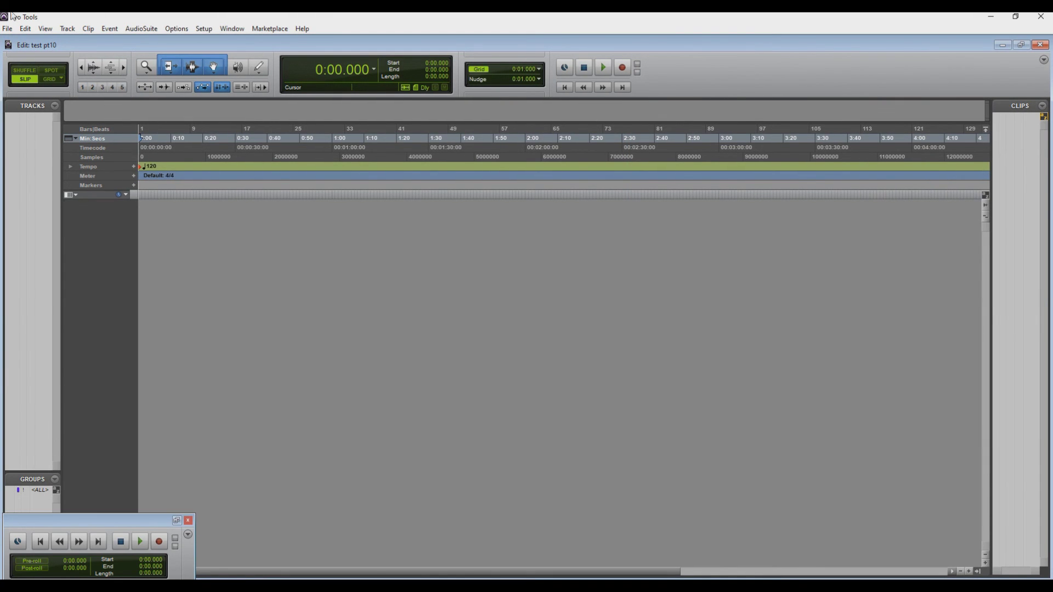
Add a click track to the session and increase its track height.
left_click(67, 28)
left_click(82, 156)
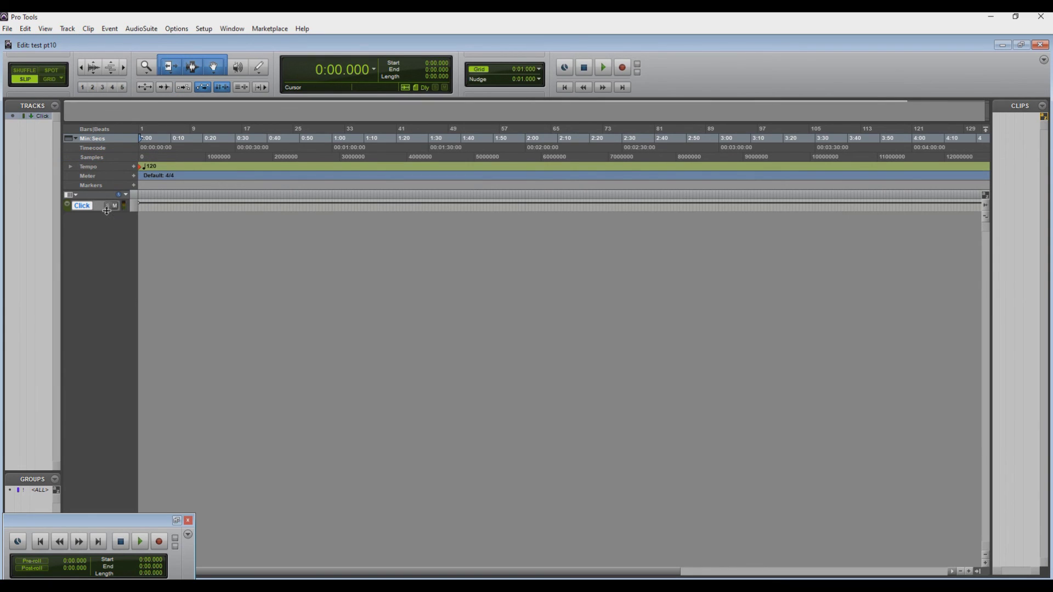
left_click_drag(107, 211, 114, 267)
Play the click track briefly from the start and stop it, and view the session in the maximized Mix window.
key("space")
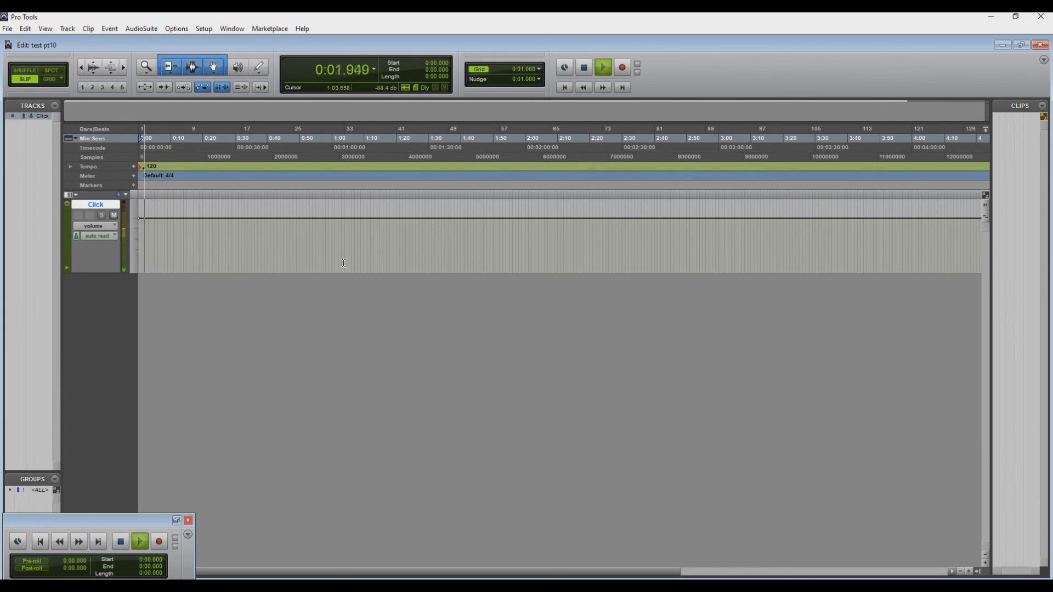
key("space")
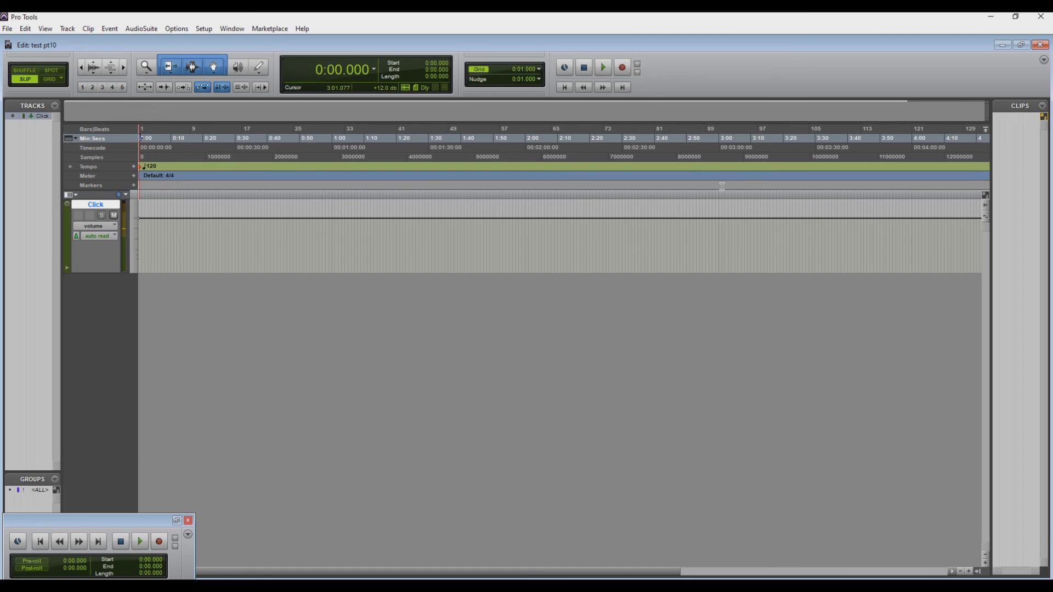
key("ctrl+=")
left_click(1028, 46)
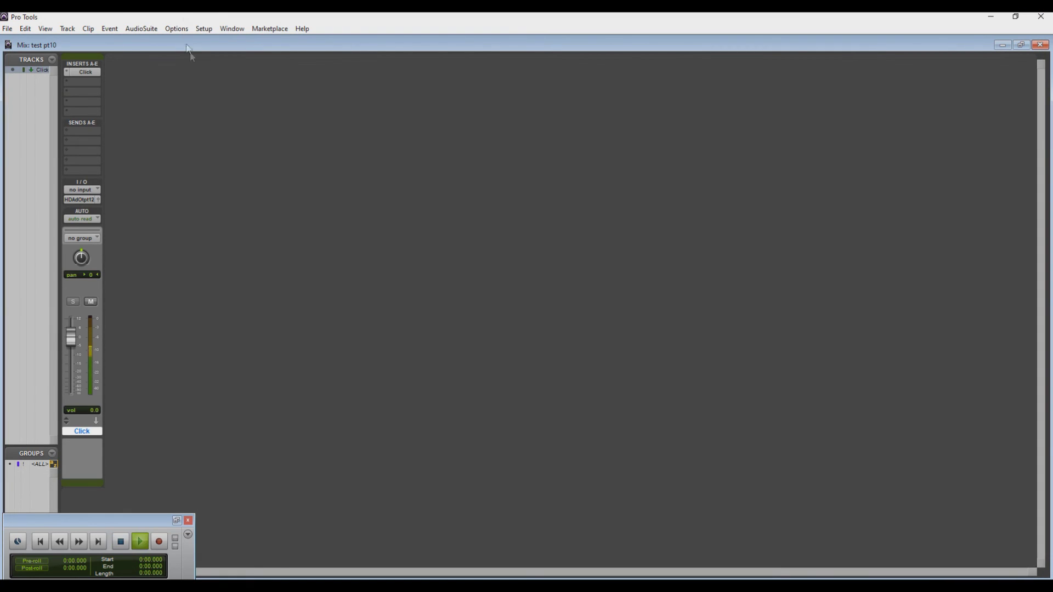
Quit Pro Tools with the test session still open.
left_click(1046, 22)
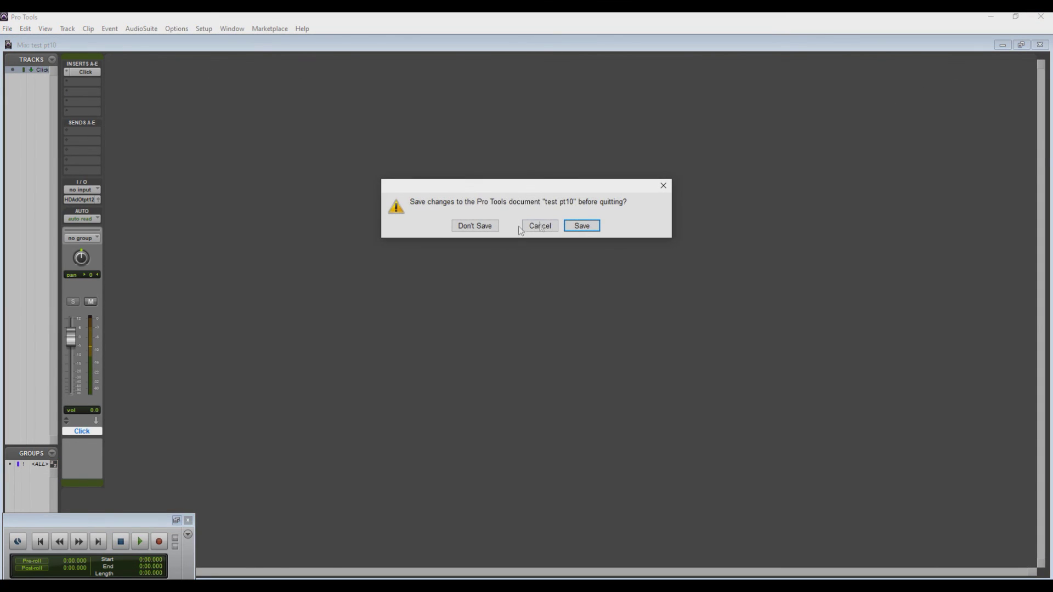